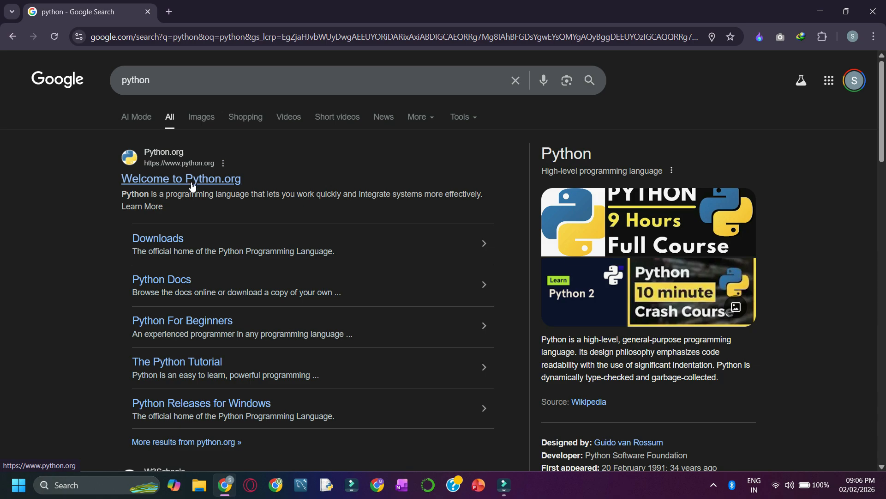
# Download the standalone Python 3.14.2 installer for Windows from the official python.org site.
pyautogui.click(193, 183)
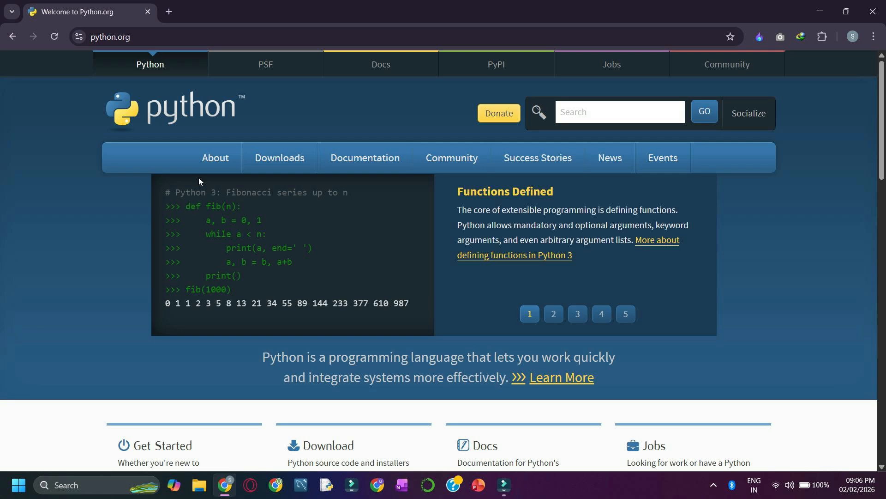
pyautogui.click(288, 158)
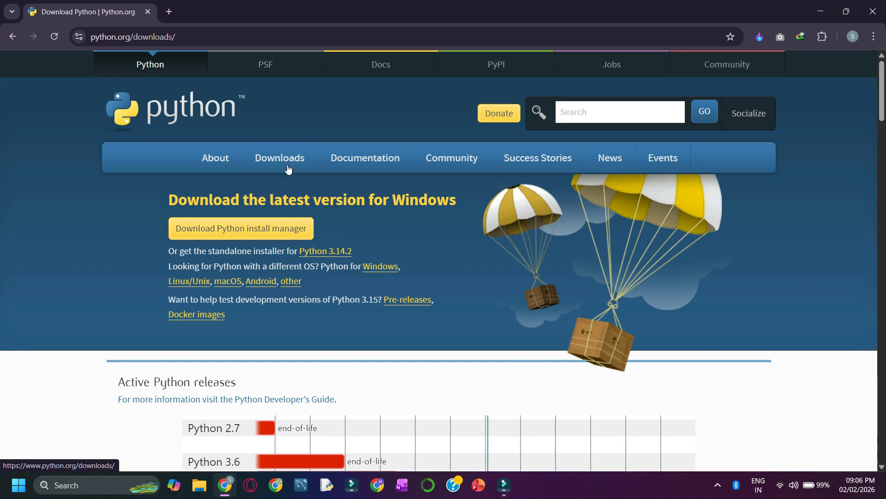
pyautogui.moveTo(288, 157)
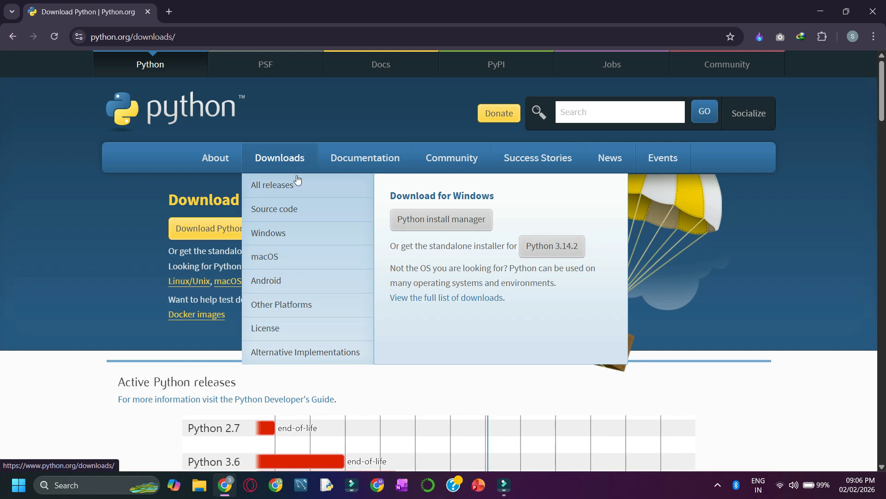
pyautogui.click(551, 248)
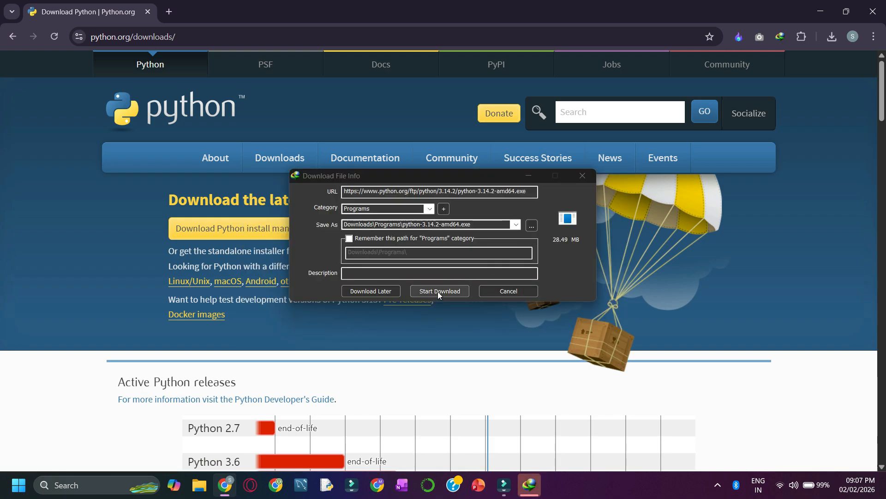
pyautogui.click(440, 291)
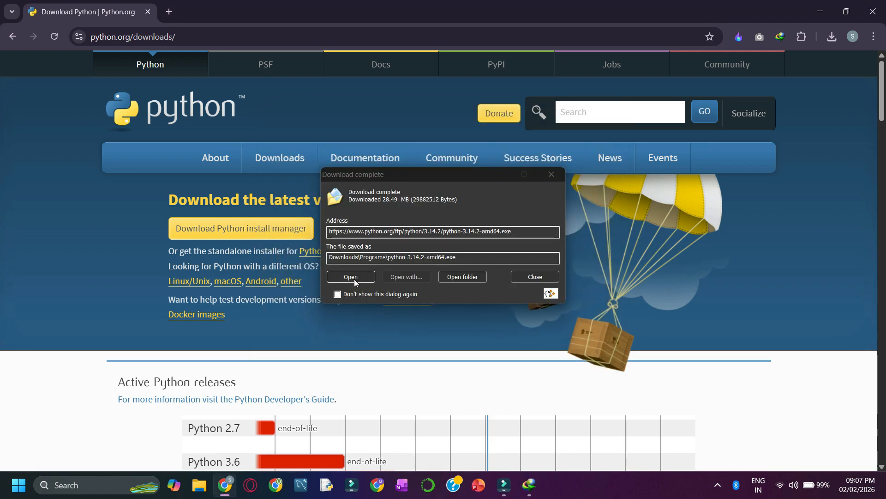
# Run the downloaded installer with admin privileges for py.exe and python.exe added to PATH, using the default installation, and close the setup.
pyautogui.click(353, 279)
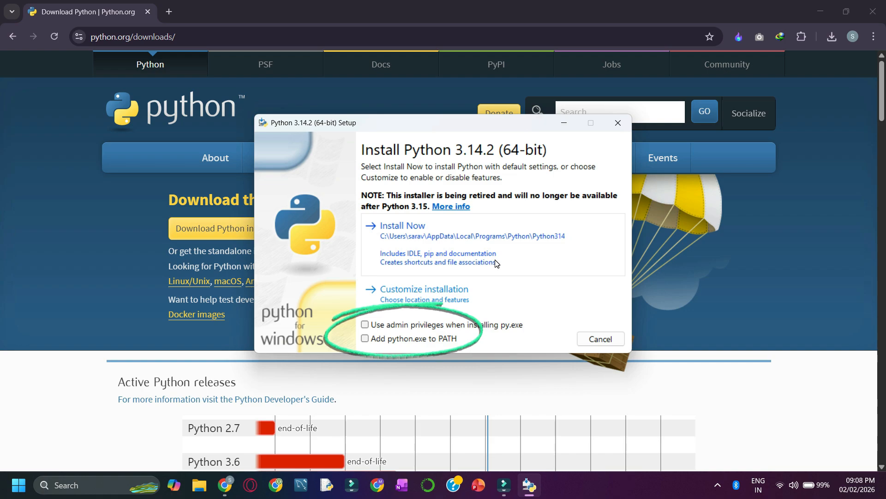
pyautogui.click(365, 325)
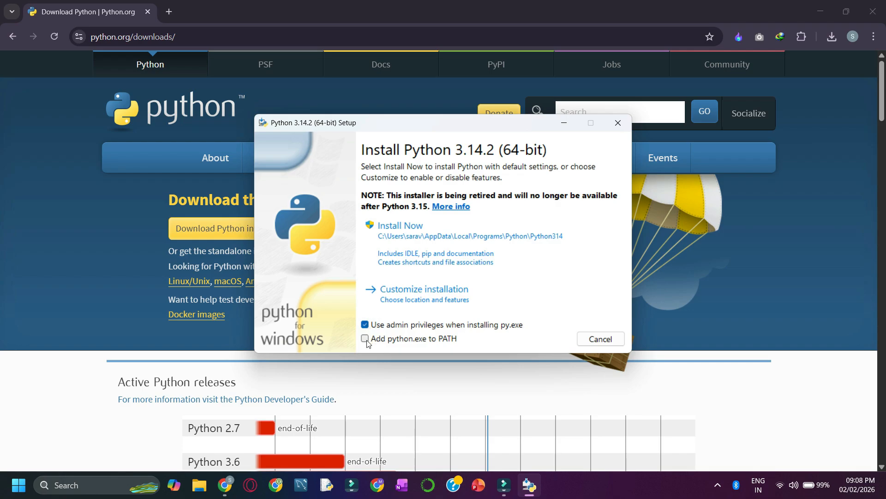
pyautogui.click(366, 339)
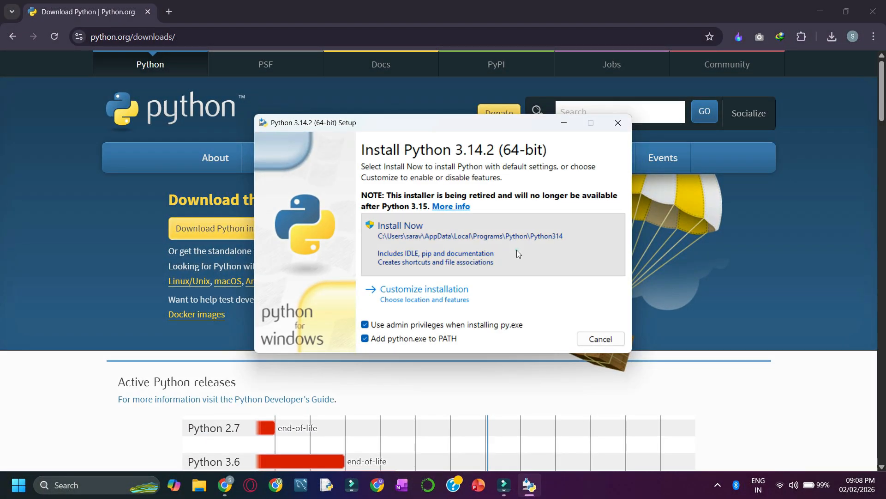
pyautogui.click(517, 251)
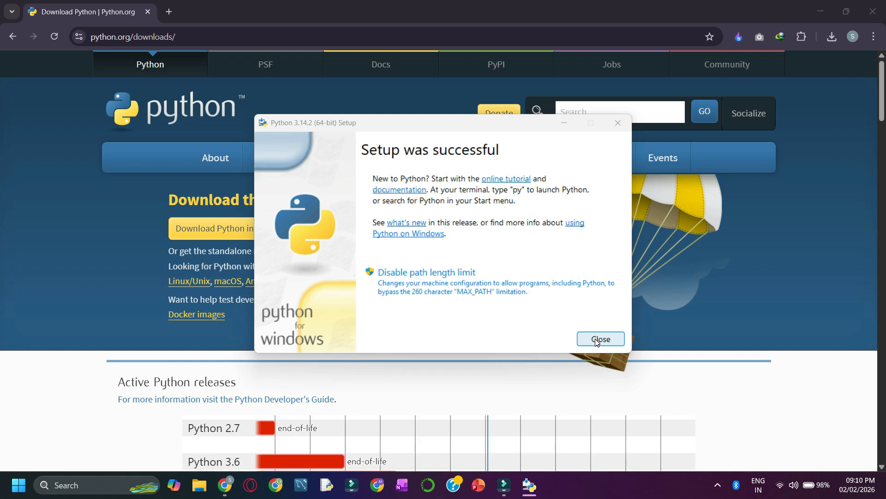
pyautogui.click(600, 338)
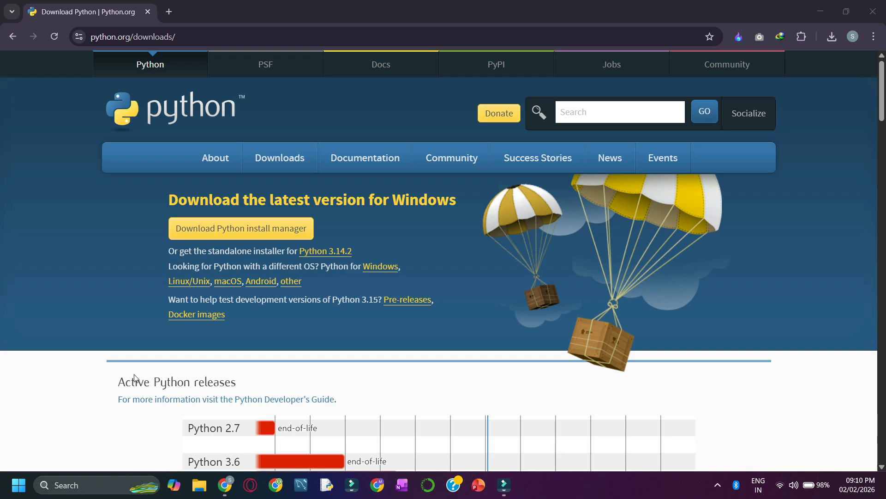
# Check the installed Python version in Command Prompt with python --version and exit the prompt.
pyautogui.click(83, 486)
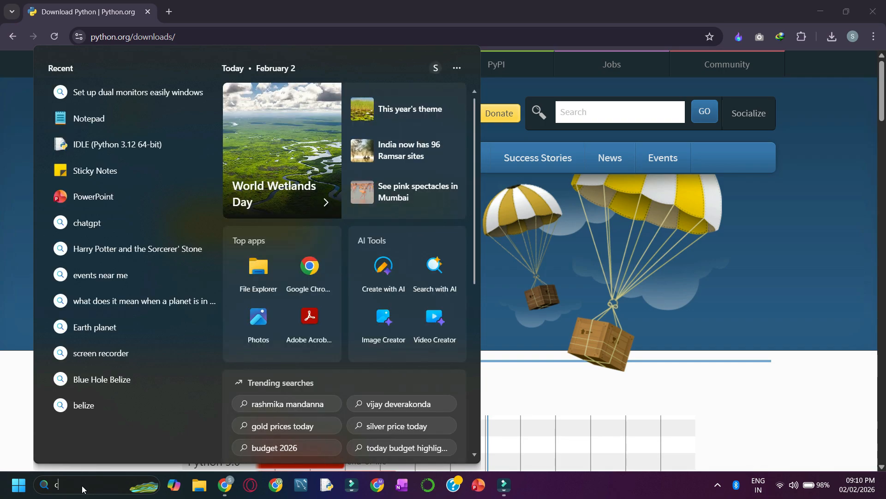
pyautogui.write('cmd')
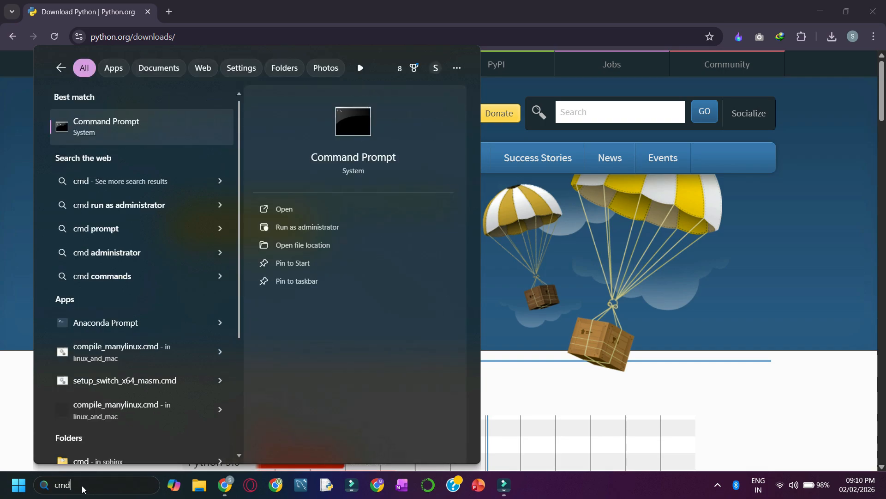
pyautogui.click(287, 211)
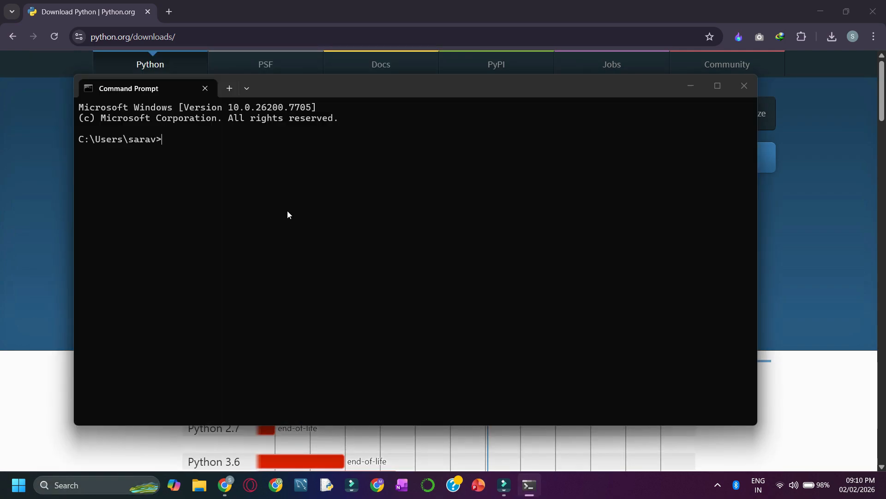
pyautogui.write('python --version')
pyautogui.press('Return')
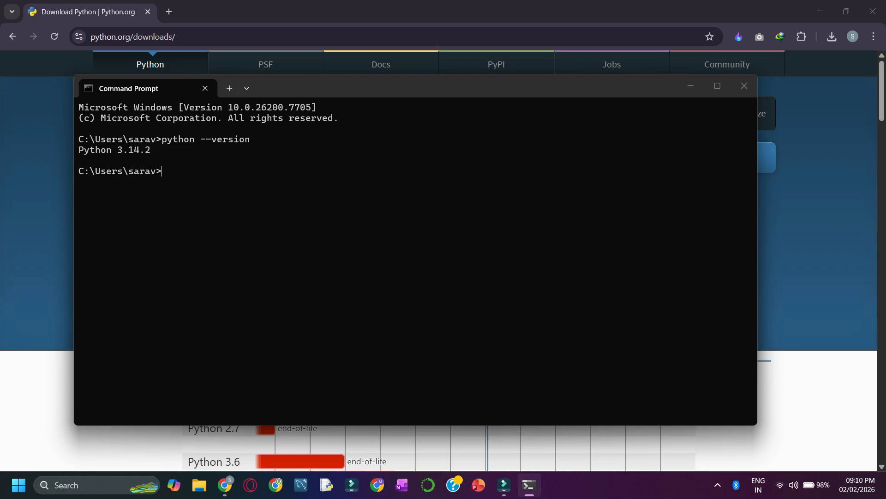
pyautogui.write('exit')
pyautogui.press('Return')
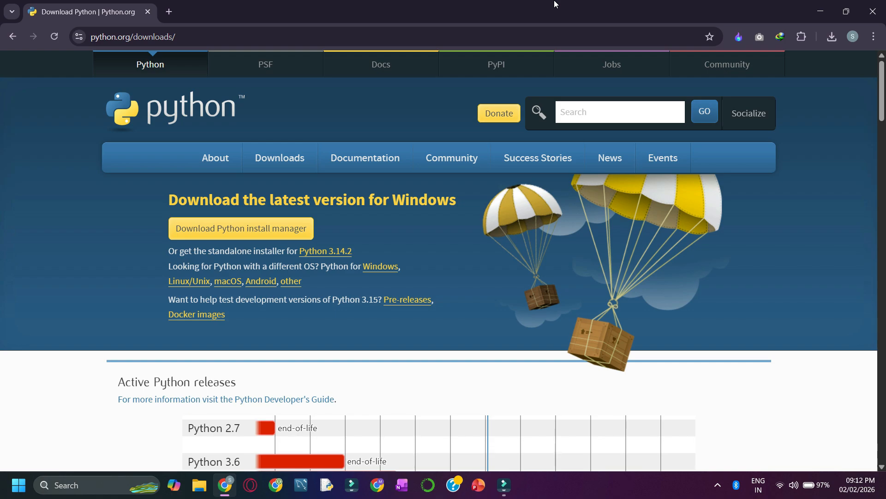
# Launch IDLE (Python 3.12 64-bit) and enter four blank lines at the shell prompt.
pyautogui.click(110, 485)
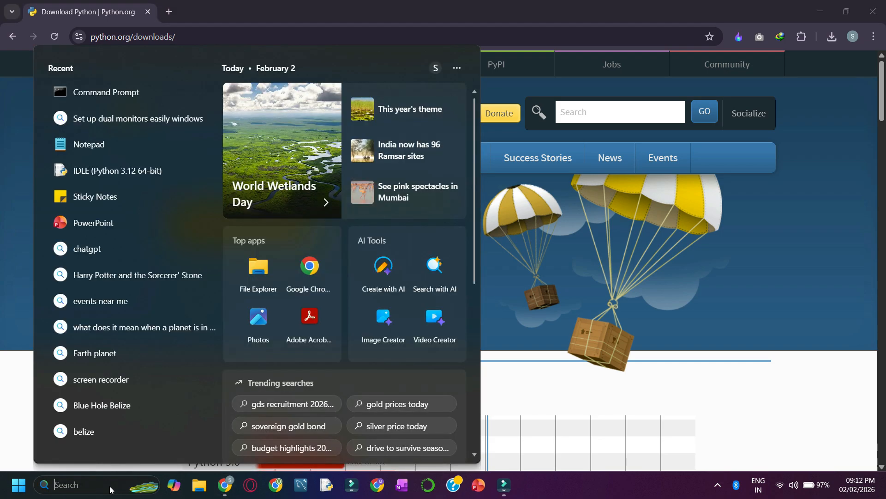
pyautogui.write('idle')
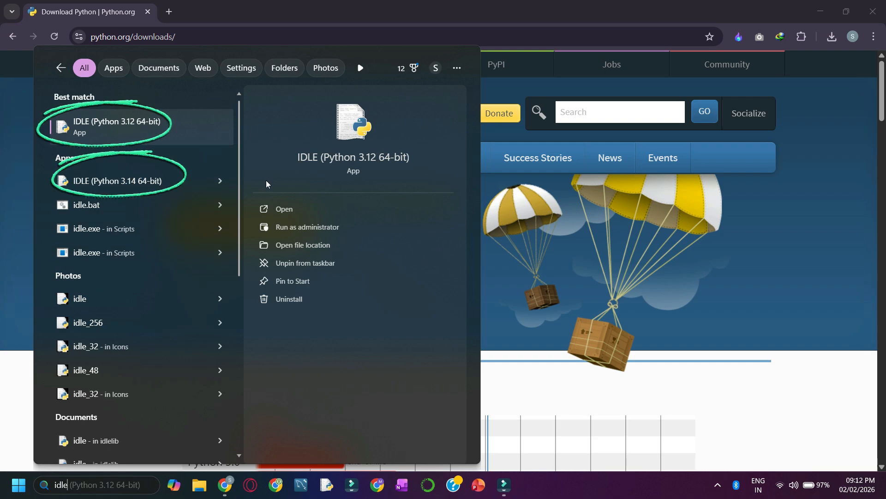
pyautogui.click(281, 209)
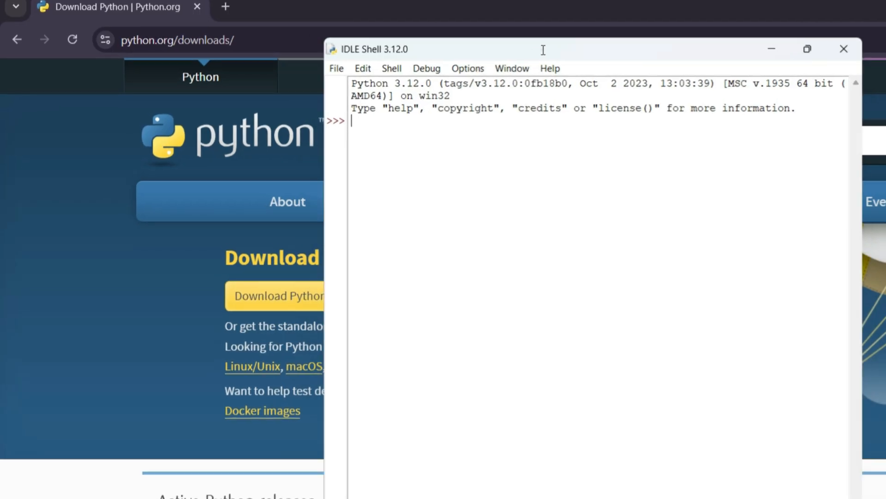
pyautogui.press('Return')
pyautogui.press('Return')
pyautogui.press('Return')
pyautogui.press('Return')
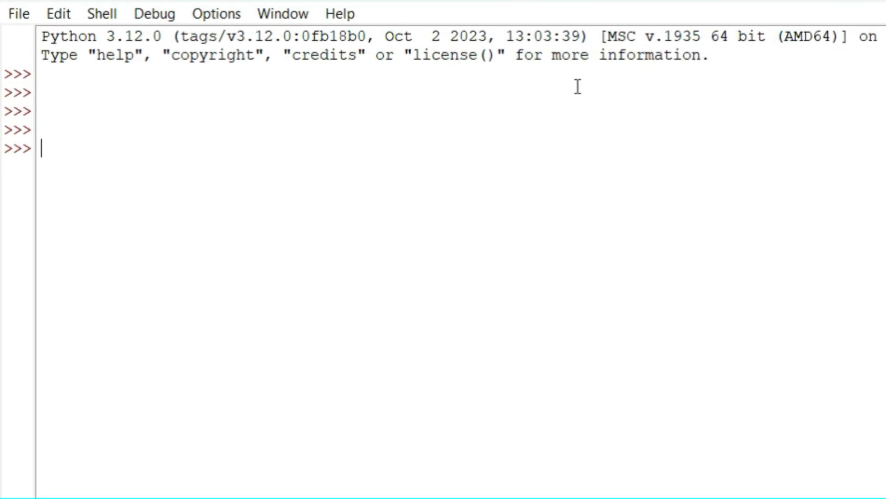
# Enter the comment "# First program code: The print function:" in the shell, followed by a blank line.
pyautogui.write('# Lets d')
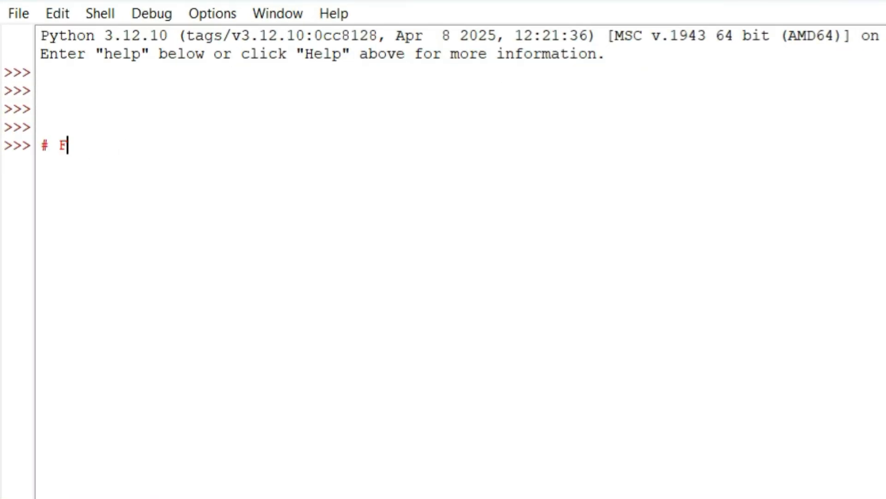
pyautogui.write('irst p')
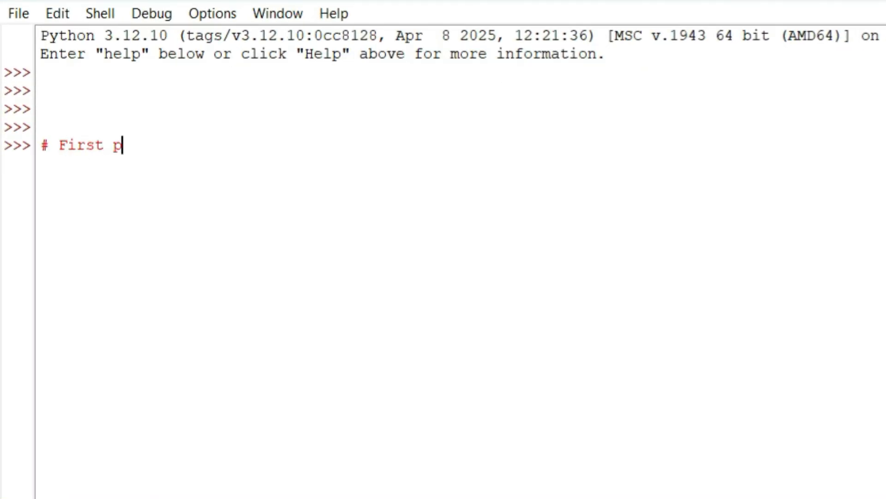
pyautogui.write('rogram code: The print function:')
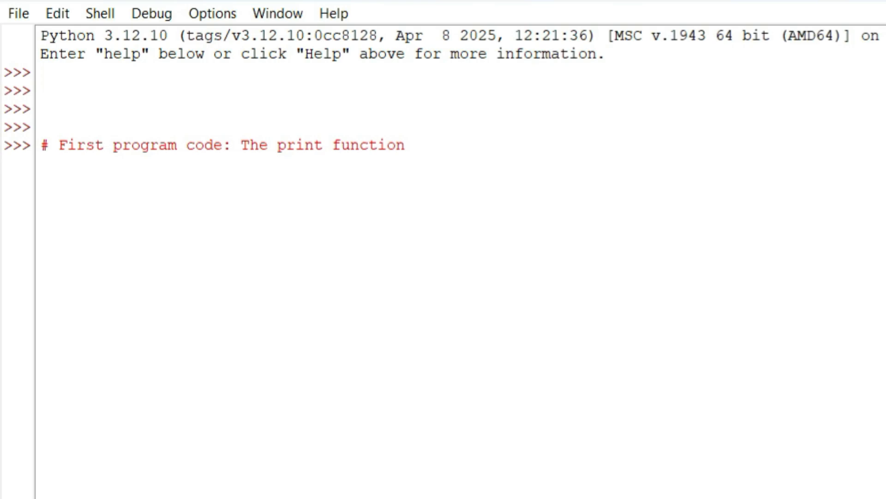
pyautogui.press('Return')
pyautogui.press('Return')
# Run a print statement in the shell with the string "DataScience By" followed by the author's name.
pyautogui.write('print')
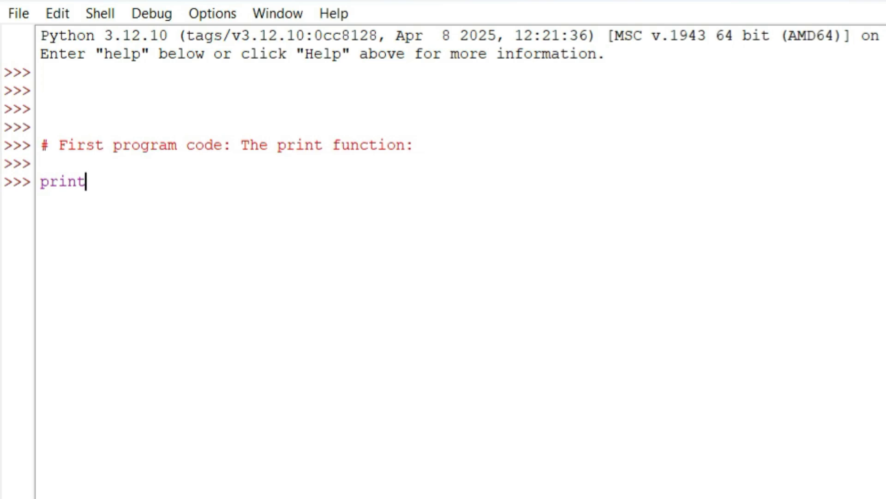
pyautogui.write('()')
pyautogui.press('Left')
pyautogui.write('""')
pyautogui.press('Left')
pyautogui.write('DataScience By Saravanan')
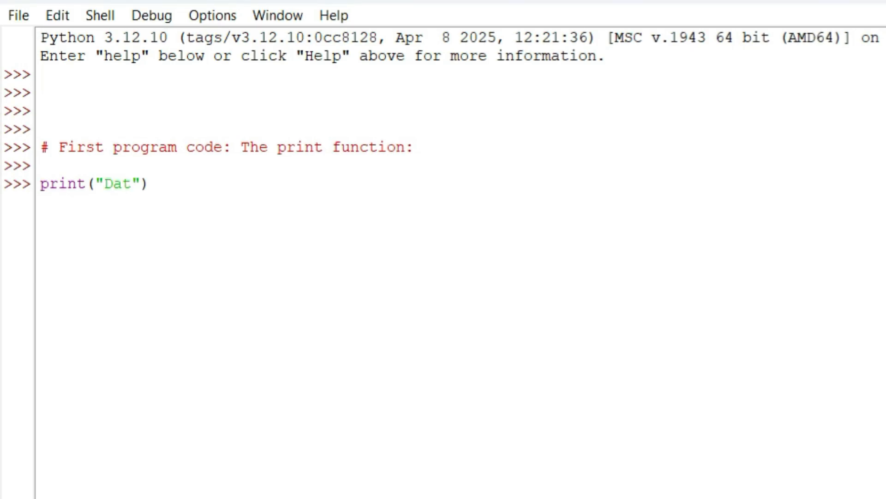
pyautogui.press('Right')
pyautogui.press('Right')
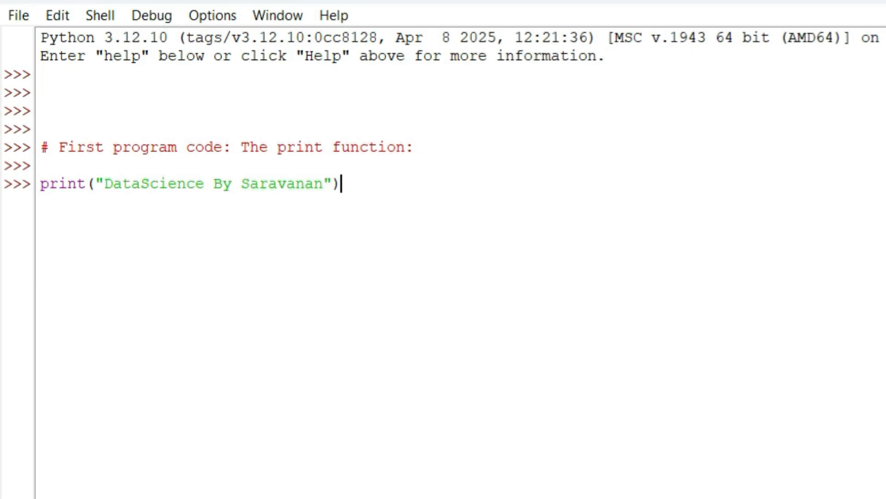
pyautogui.press('Return')
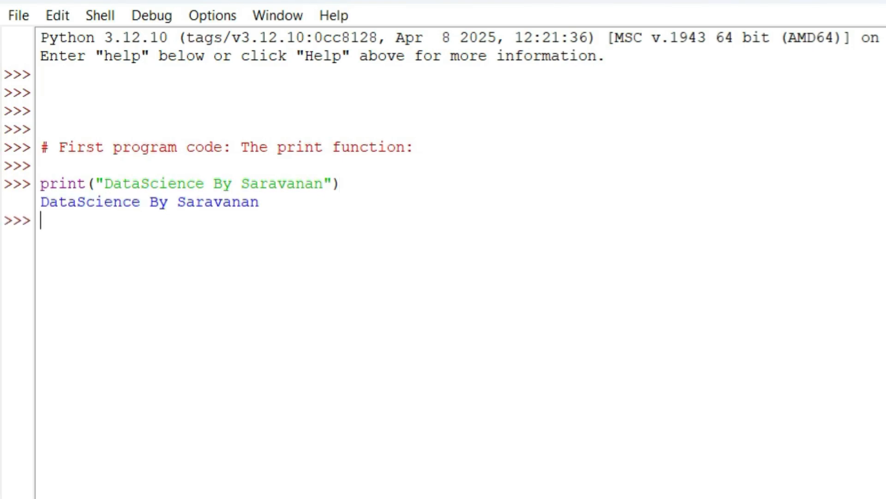
# Leave a blank line below the output and write the comment "# Thanks for watching :)".
pyautogui.press('Return')
pyautogui.write('# Thanks for watching :)')
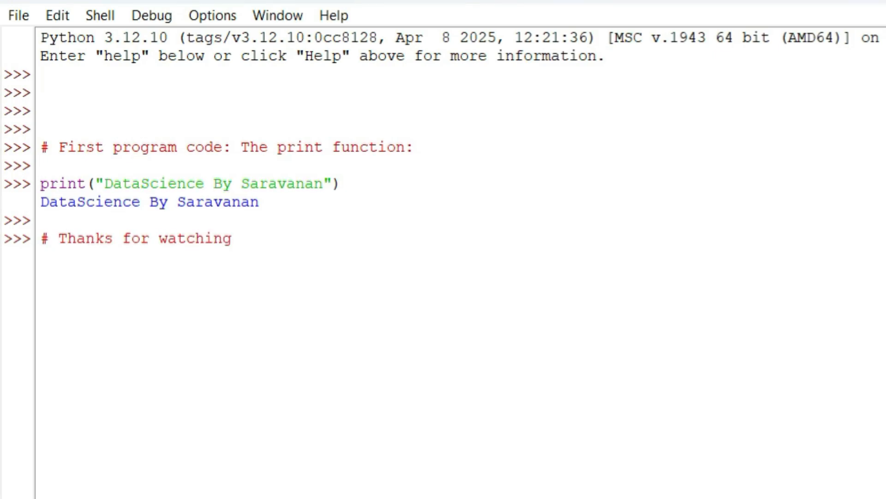